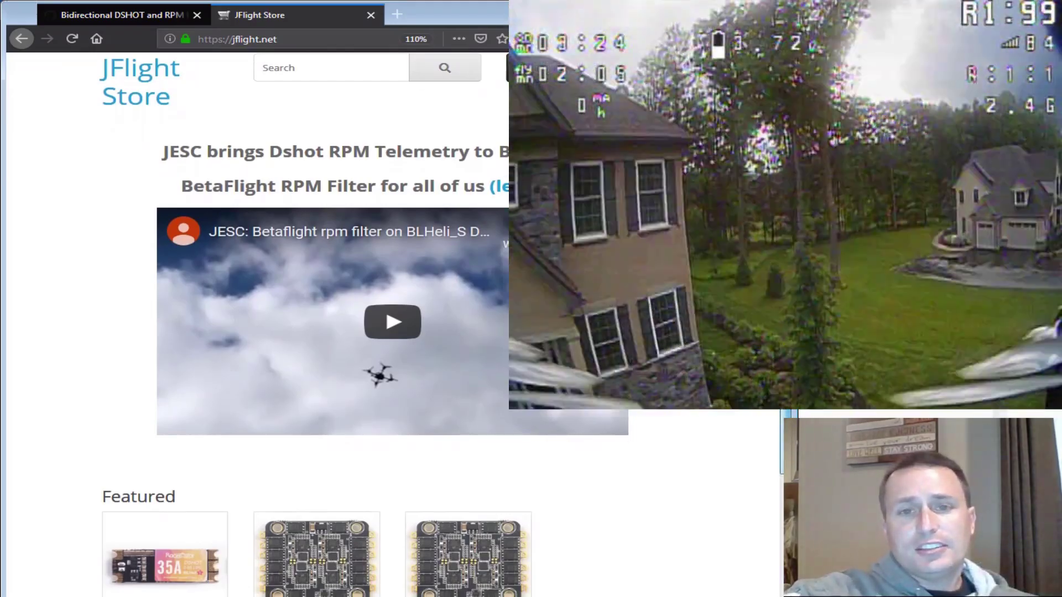
- Scroll the jflight.net home page down to the JESC license products and footer links
scroll(332, 332, down, 2)
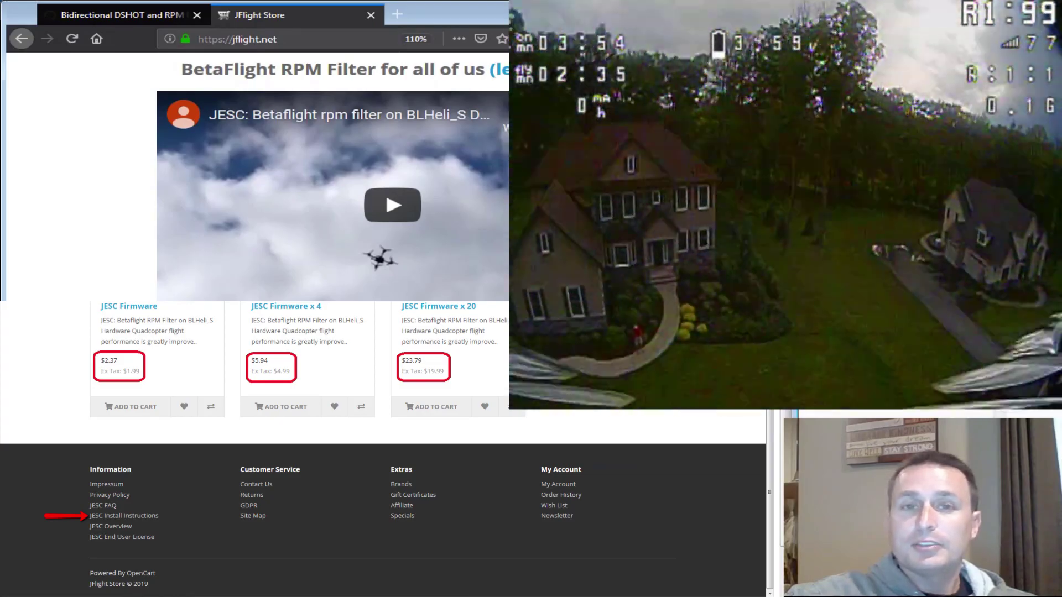
scroll(777, 547, down, 5)
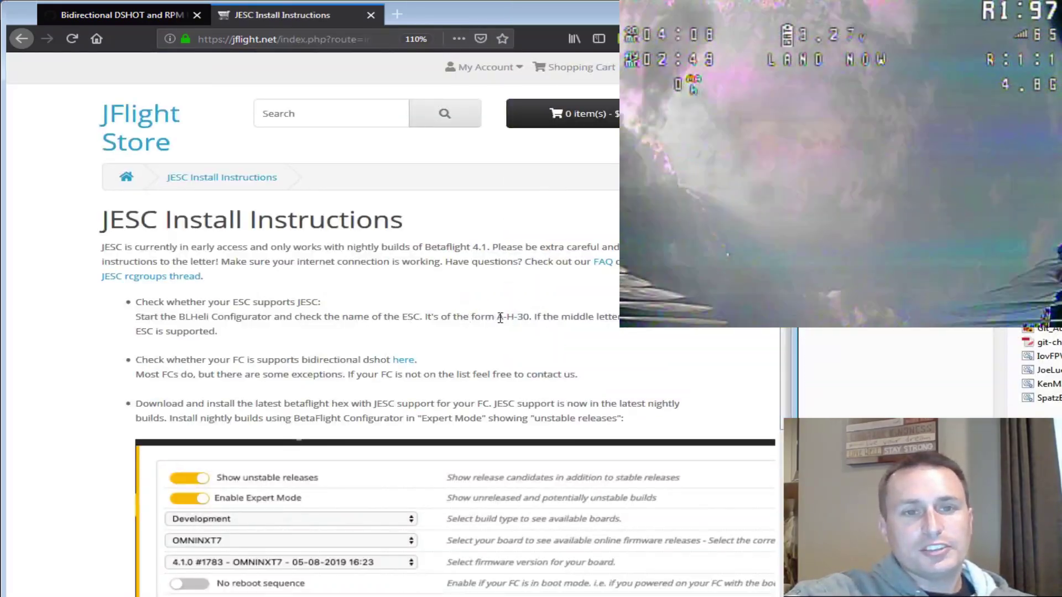
- Check the A-H-30 naming example, then open the bidirectional DSHOT support link in a new tab
drag(498, 317, 529, 317)
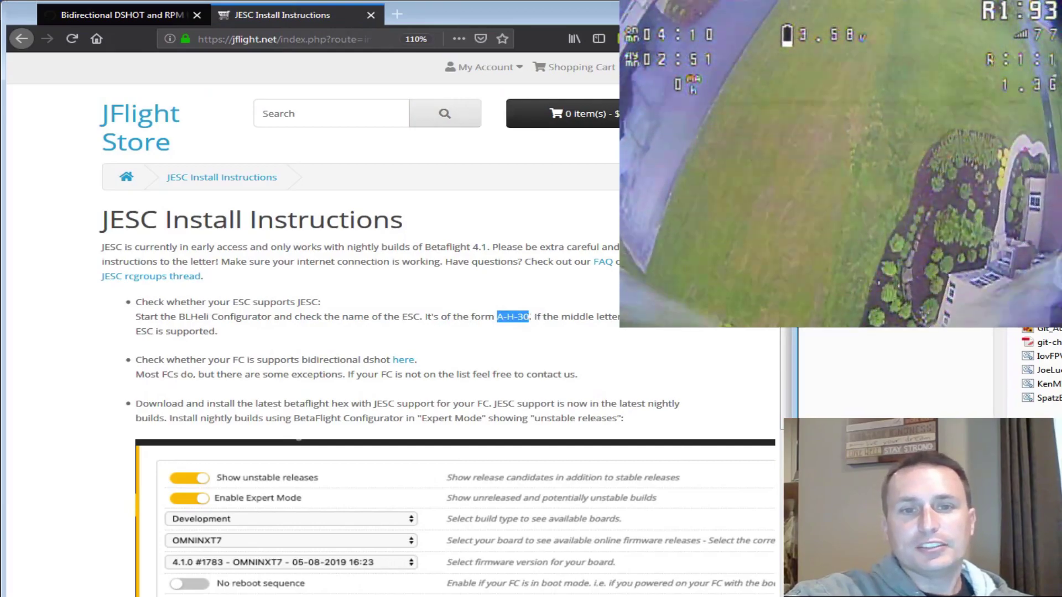
click(665, 333)
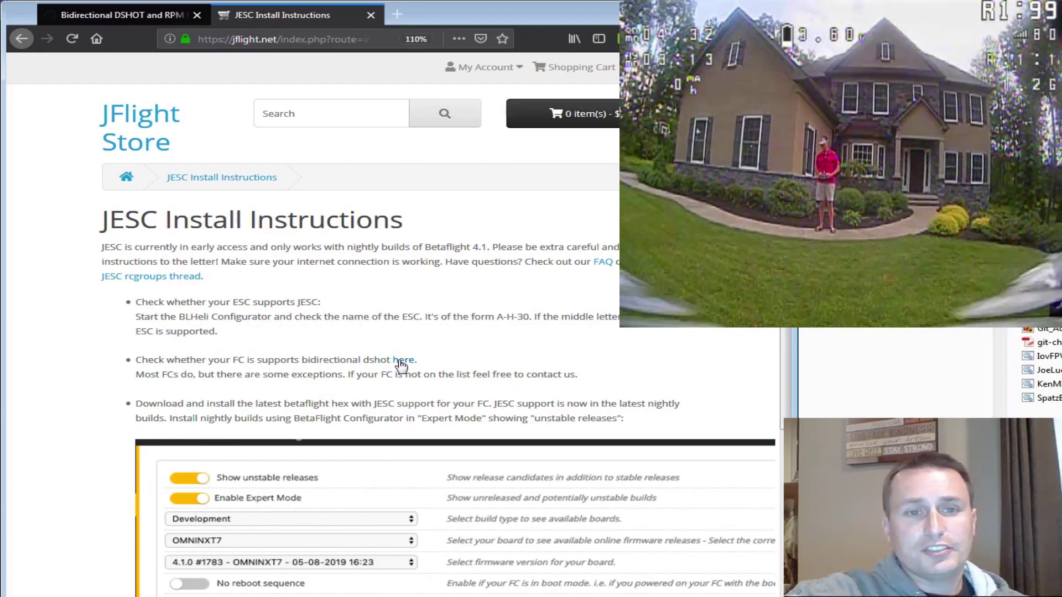
right_click(400, 363)
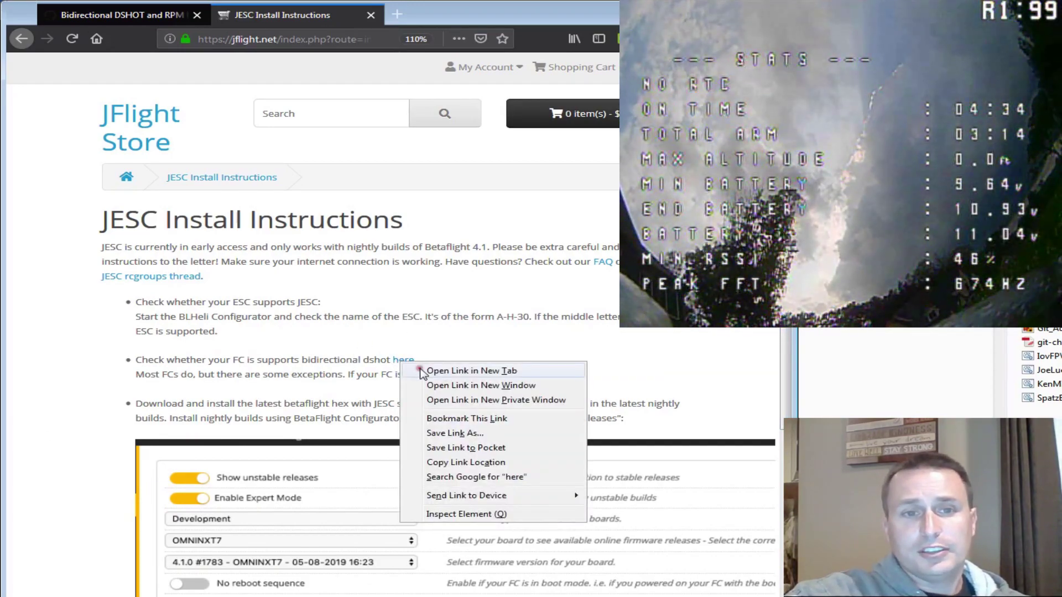
click(421, 371)
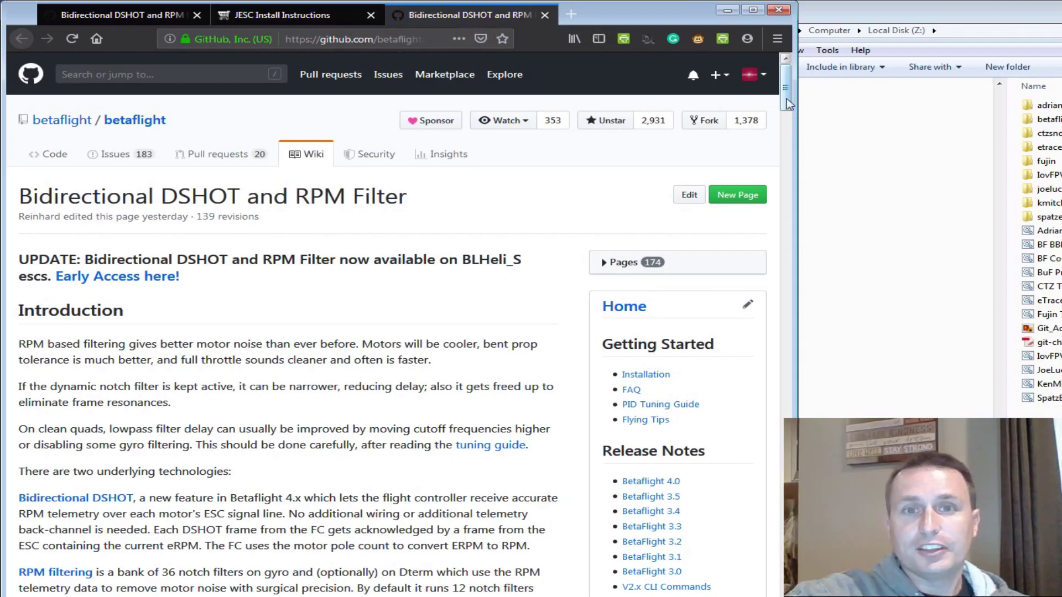
- Scroll the Bidirectional DSHOT wiki page down to the supported boards table showing MATEKF405
drag(787, 104, 769, 267)
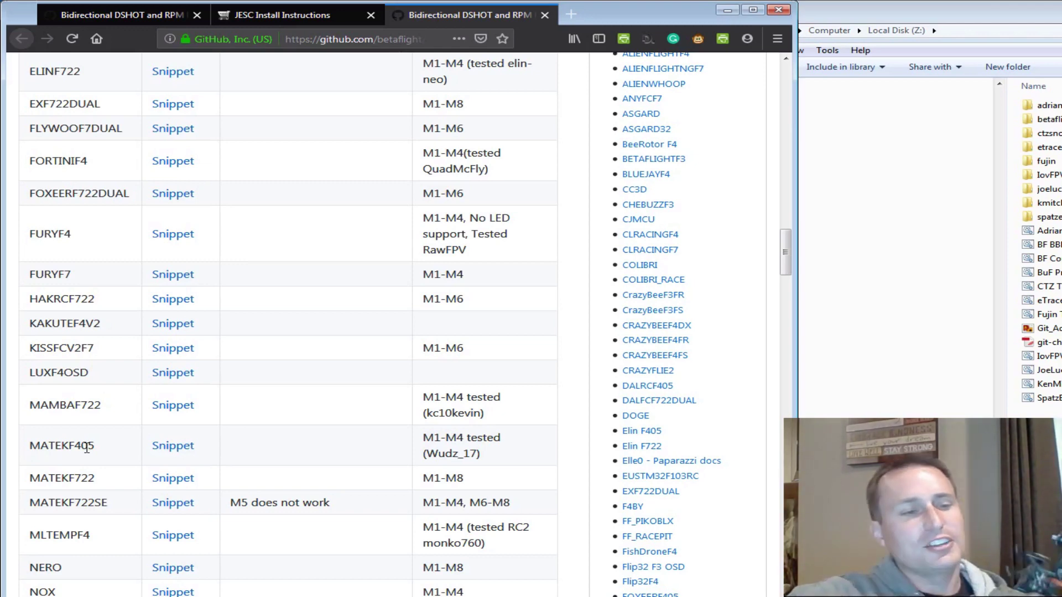
- Return to the install instructions and open the JESC Configurator 1.2.3 releases page
key(ctrl+shift+Tab)
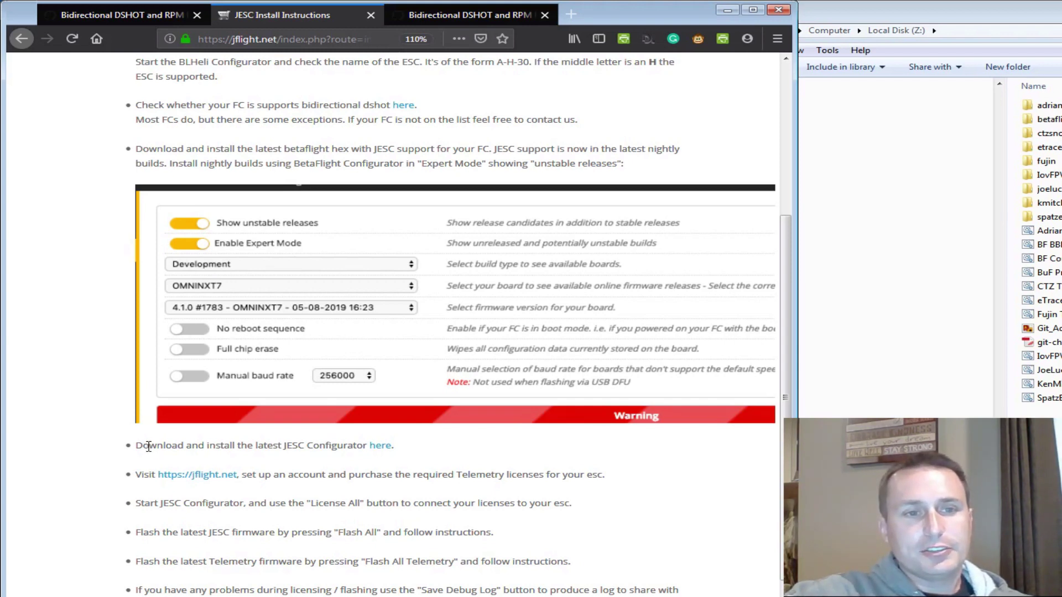
click(372, 446)
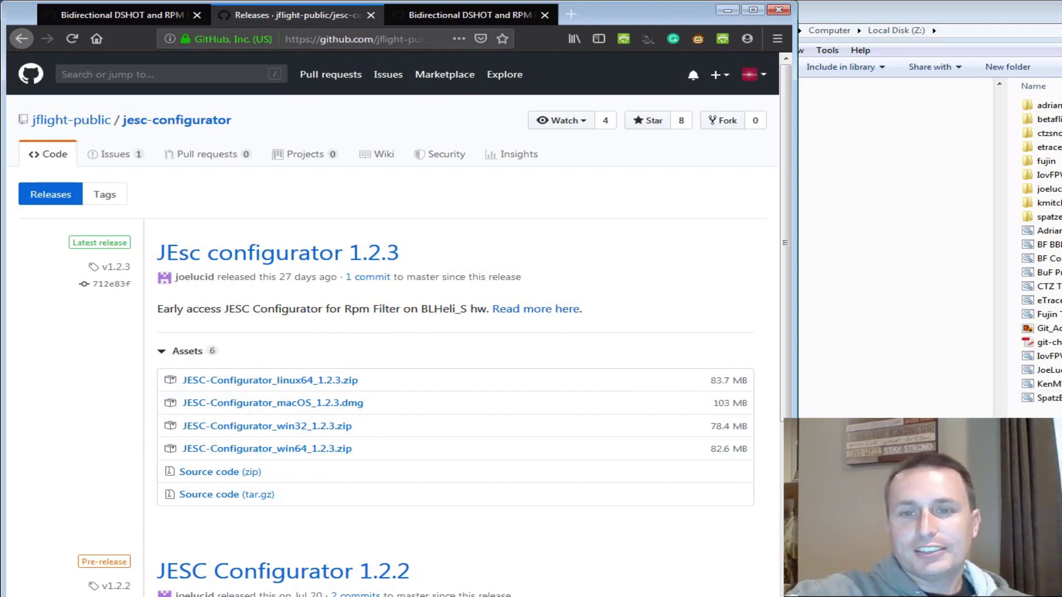
click(994, 298)
- Launch jesc-configurator from DropLocal > RC Configurators > JESC Configurator
scroll(994, 298, down, 5)
drag(992, 299, 979, 154)
click(783, 197)
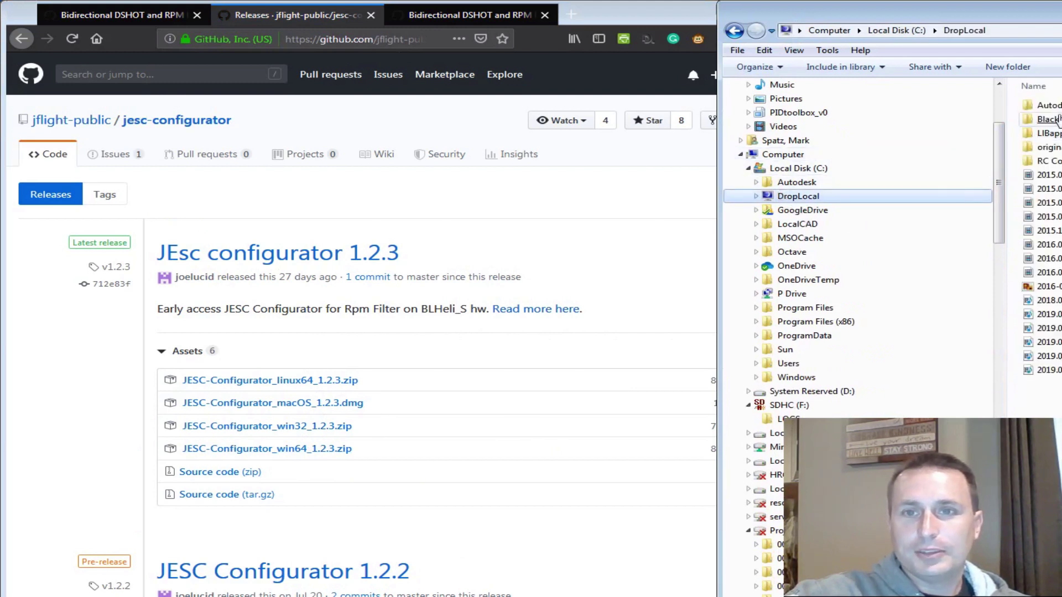
double_click(1054, 161)
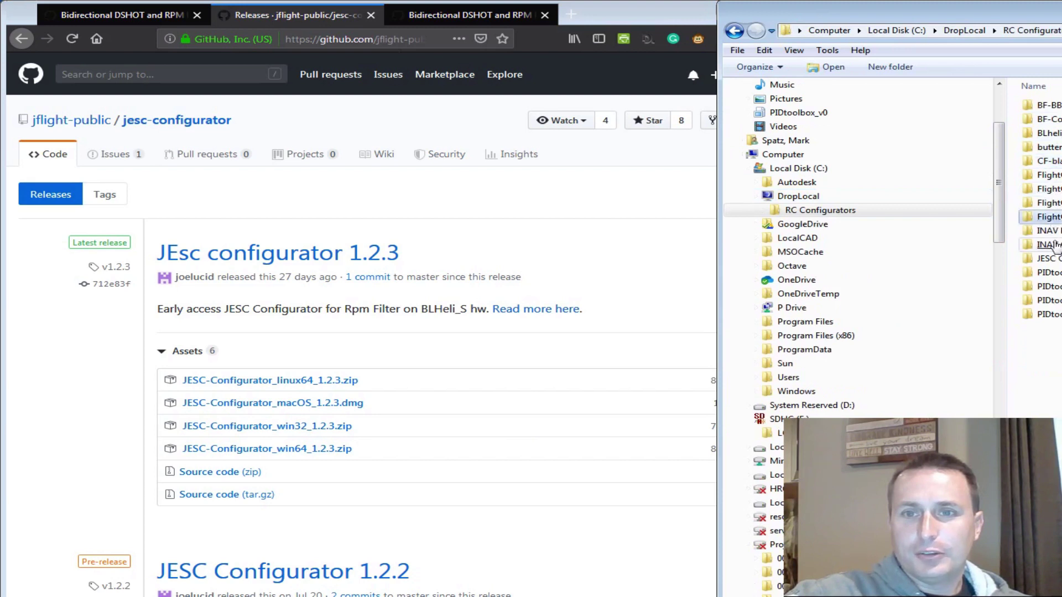
double_click(1050, 259)
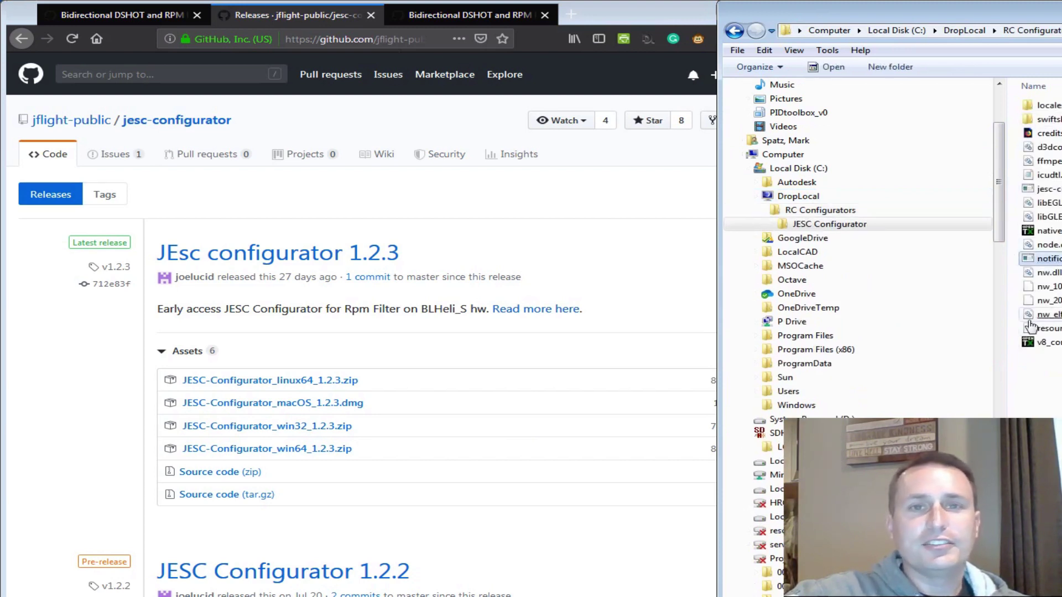
click(1049, 217)
double_click(1049, 189)
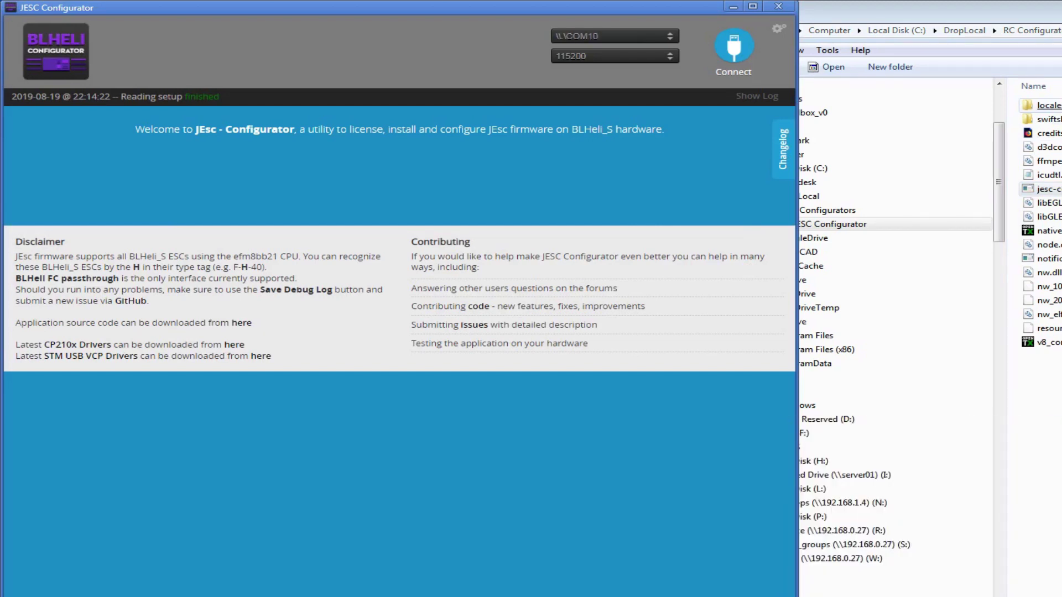
- Connect to the four ESCs and check the G-H-30 type shown for ESC 1
click(730, 47)
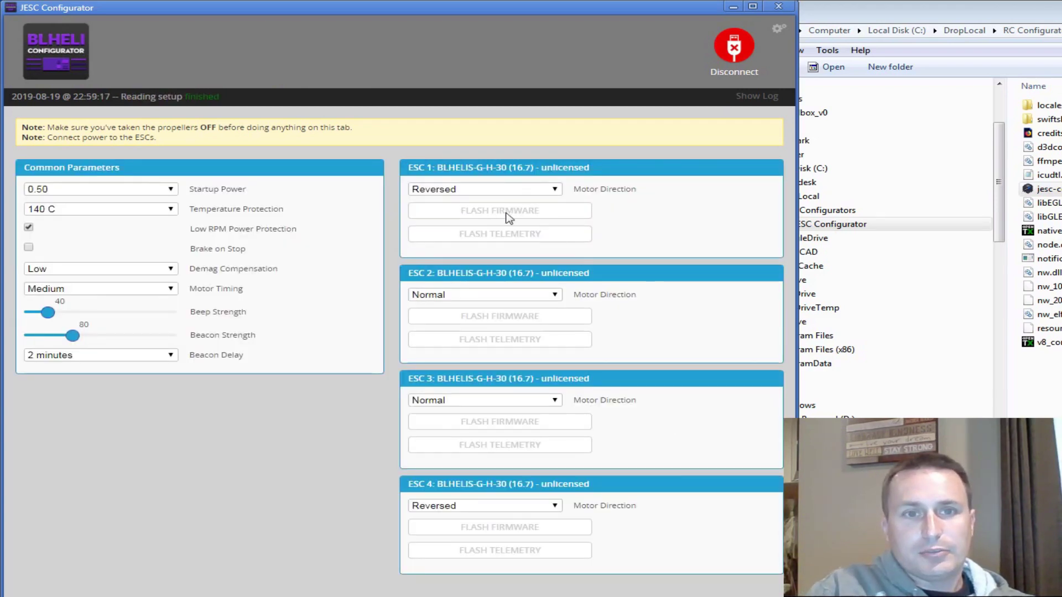
drag(484, 167, 492, 170)
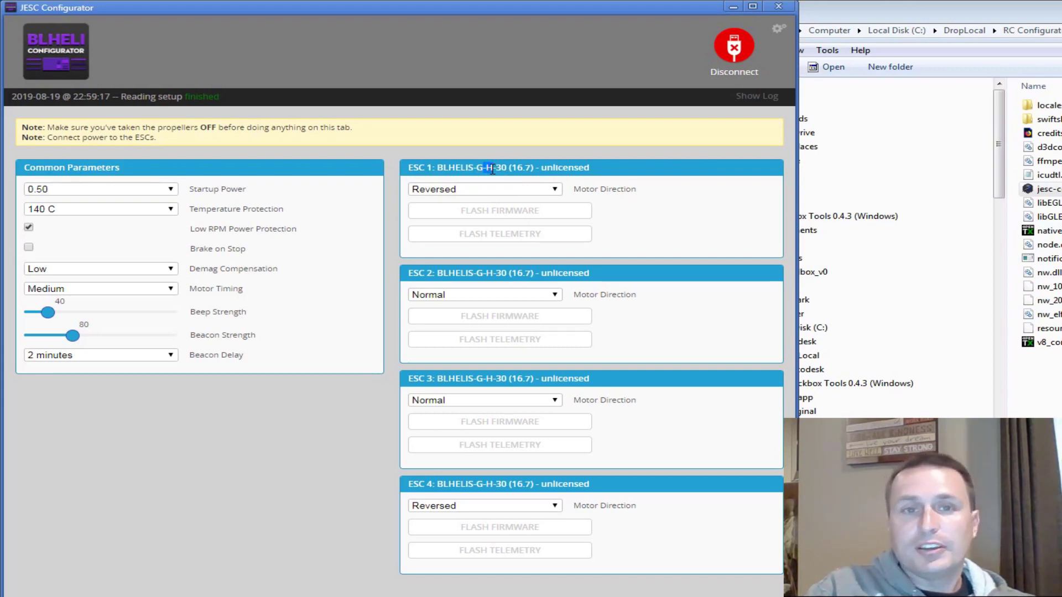
click(478, 169)
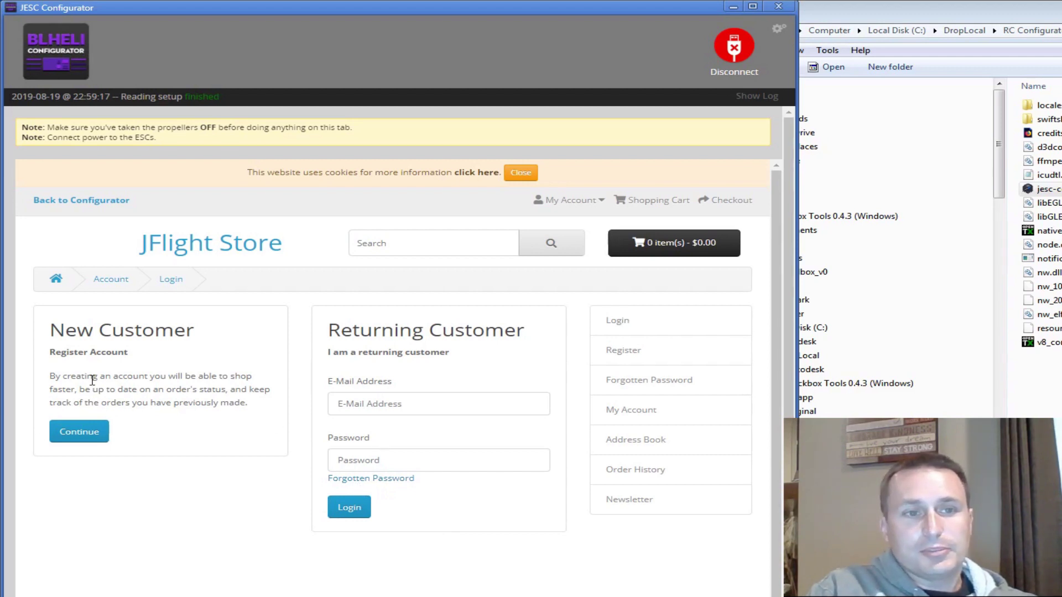
- Log in with the store account e-mail and password, then activate licenses for all four ESCs
click(414, 408)
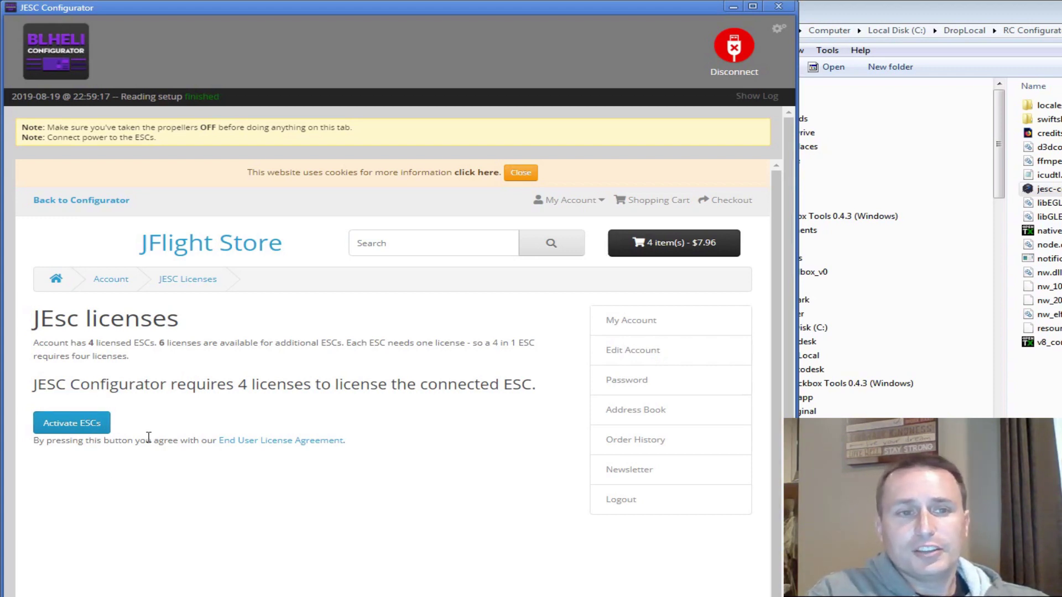
click(72, 429)
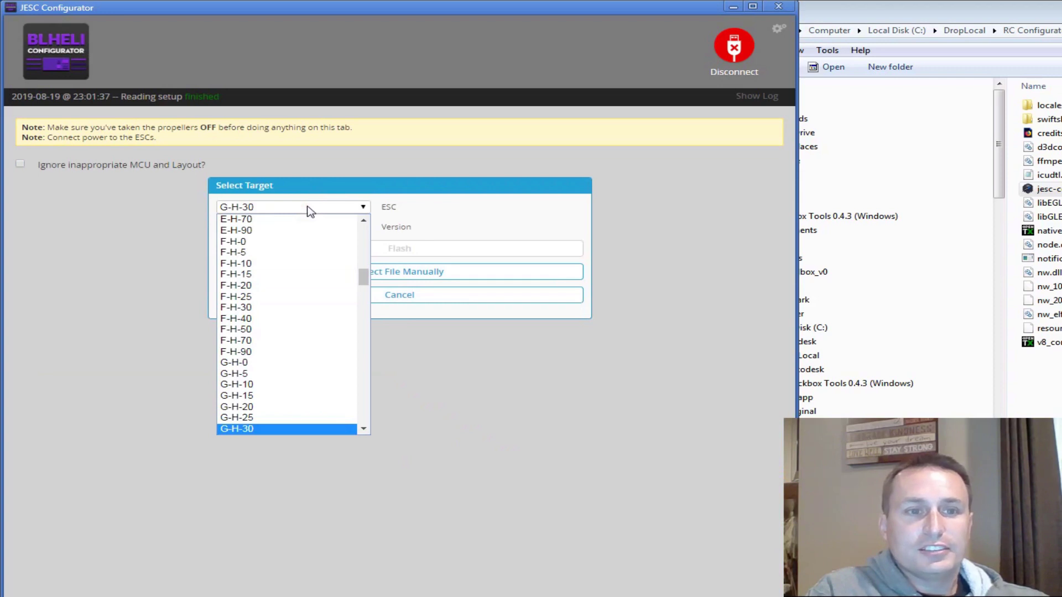
- Flash JESC 1.4 (Telemetry 2.0) to all four ESCs with target G-H-30
click(306, 208)
click(293, 229)
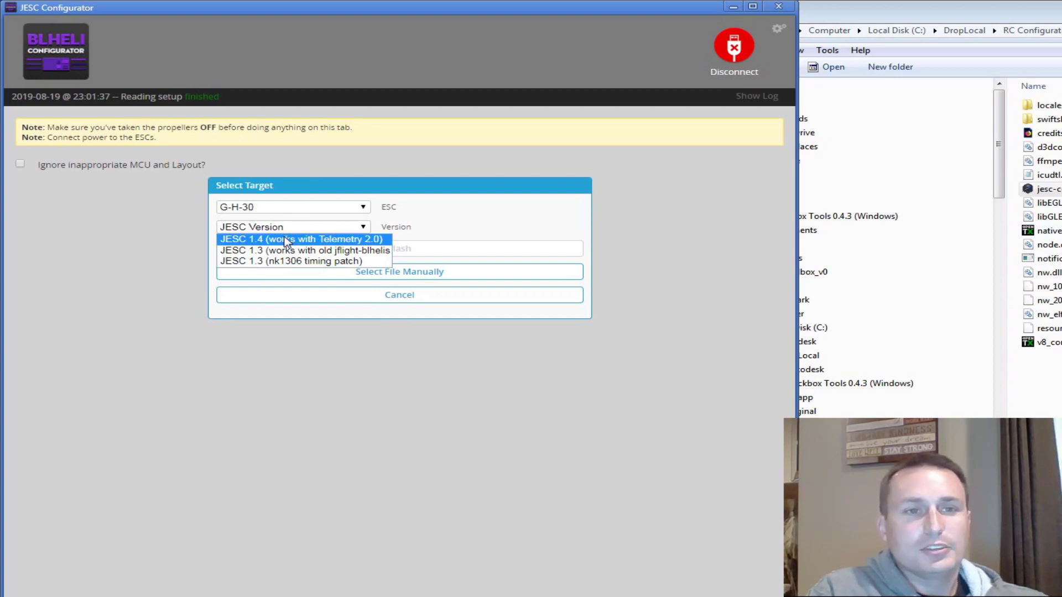
click(285, 240)
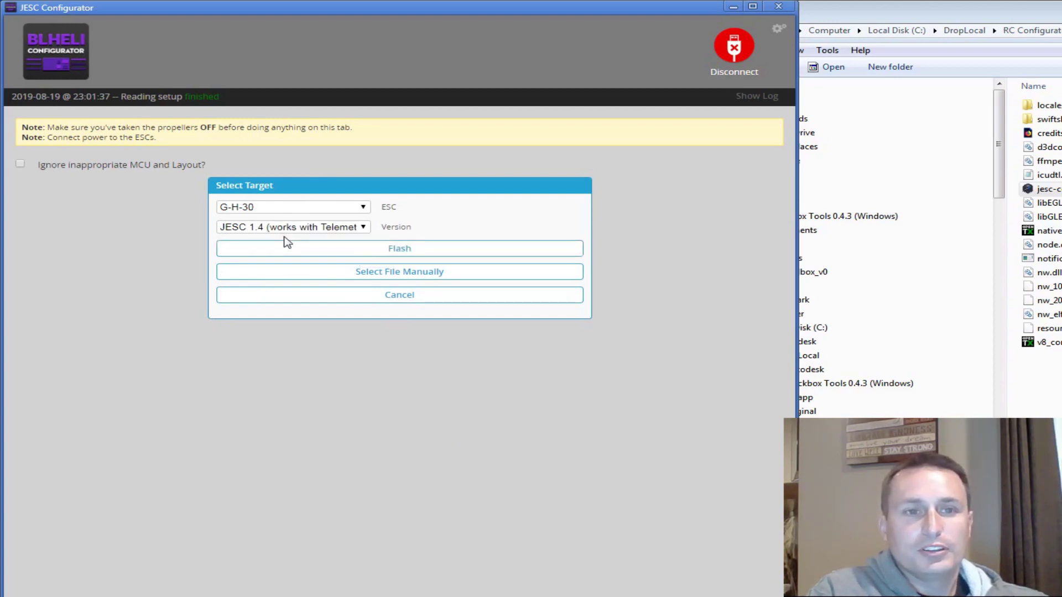
click(366, 260)
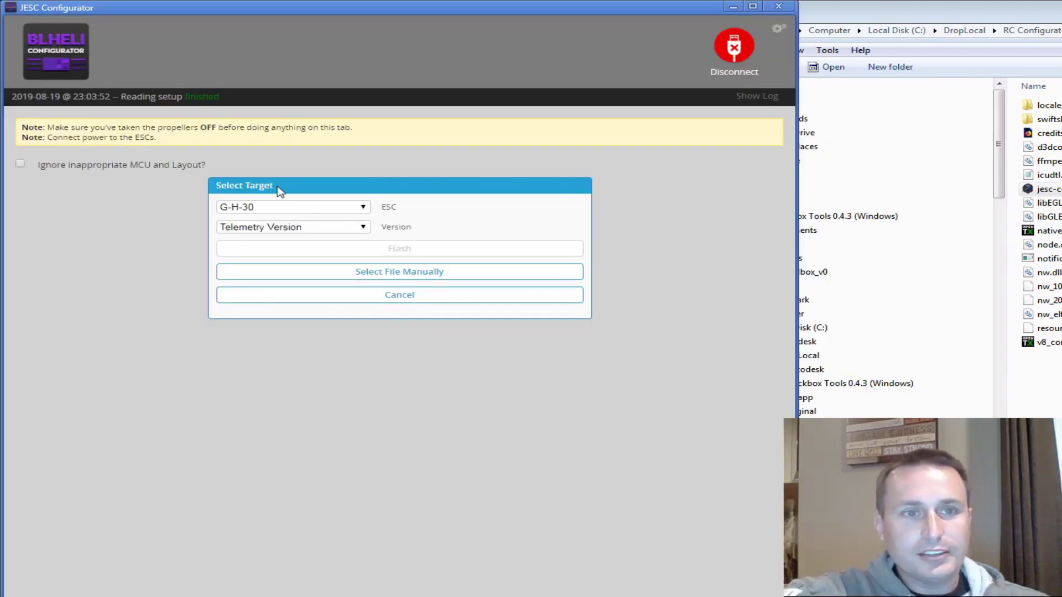
click(283, 227)
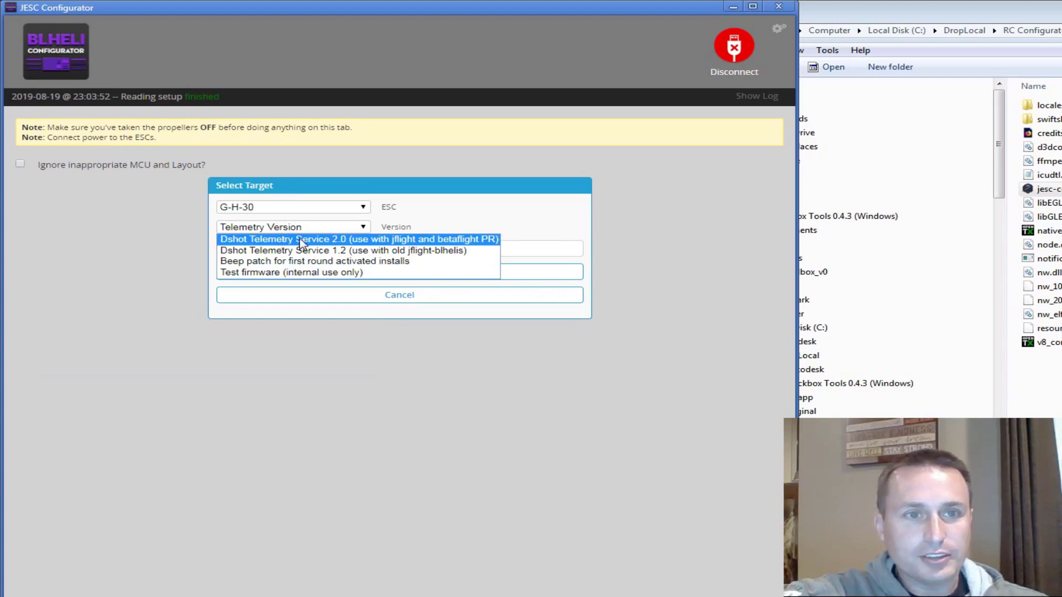
click(303, 240)
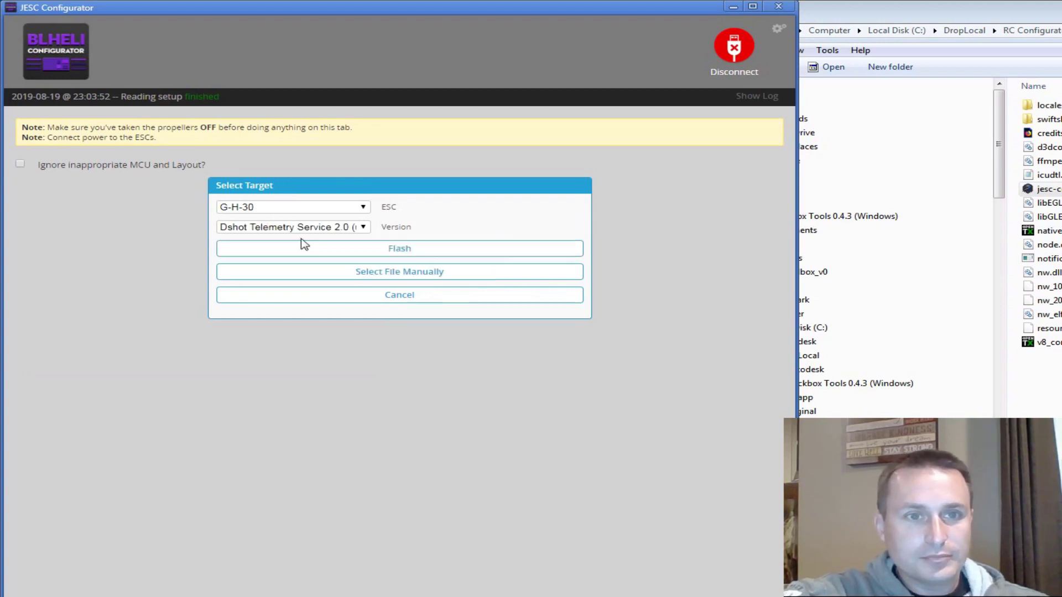
click(318, 248)
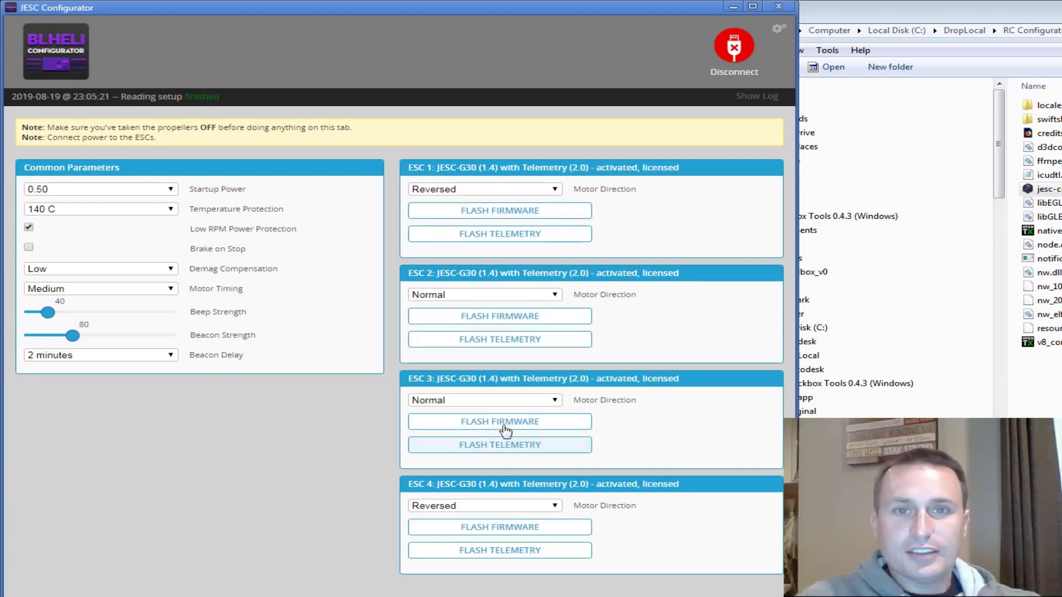
- Disconnect JESC Configurator from the ESCs
click(733, 47)
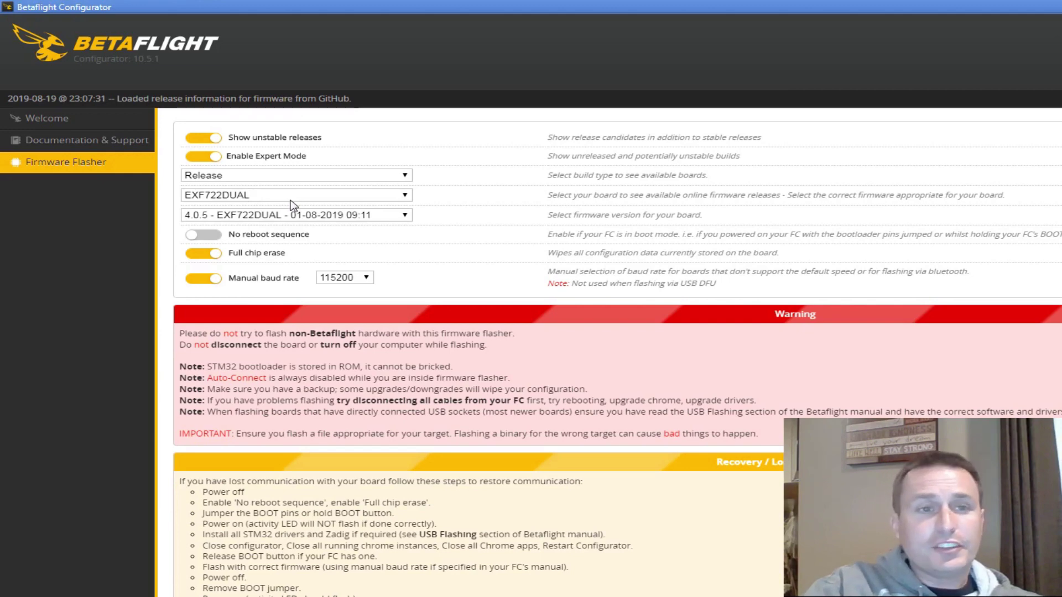
- Choose the Development build type, MATEKF411 board and firmware 4.1.0 #1822
click(261, 177)
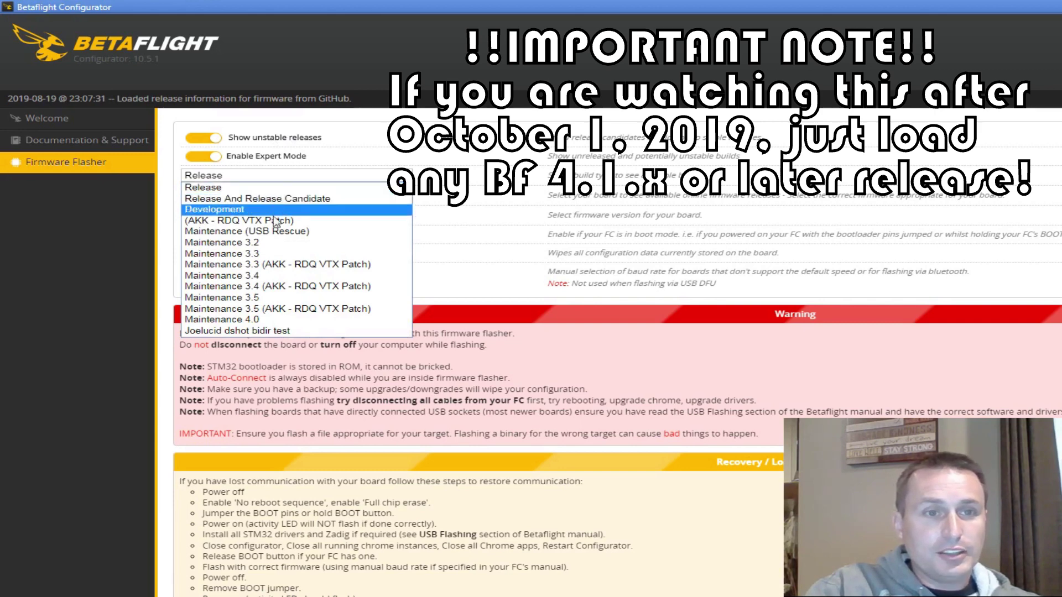
click(239, 210)
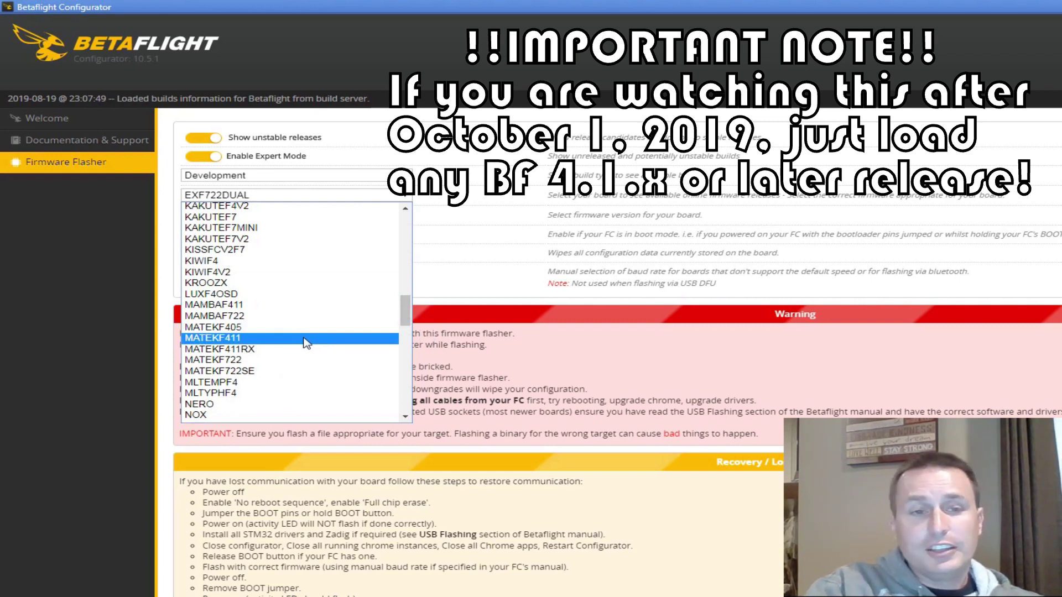
click(306, 343)
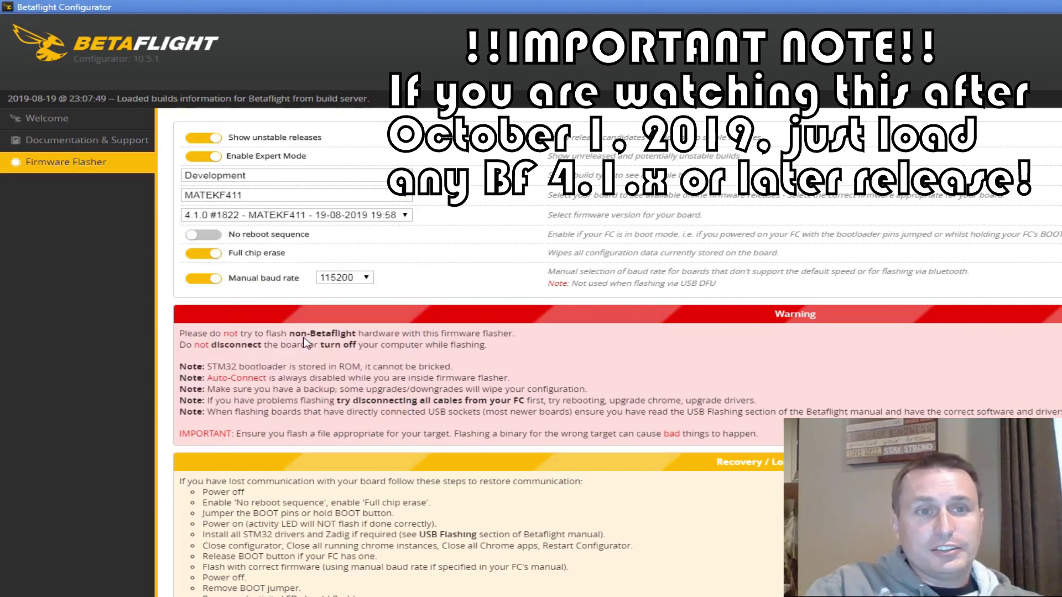
click(291, 215)
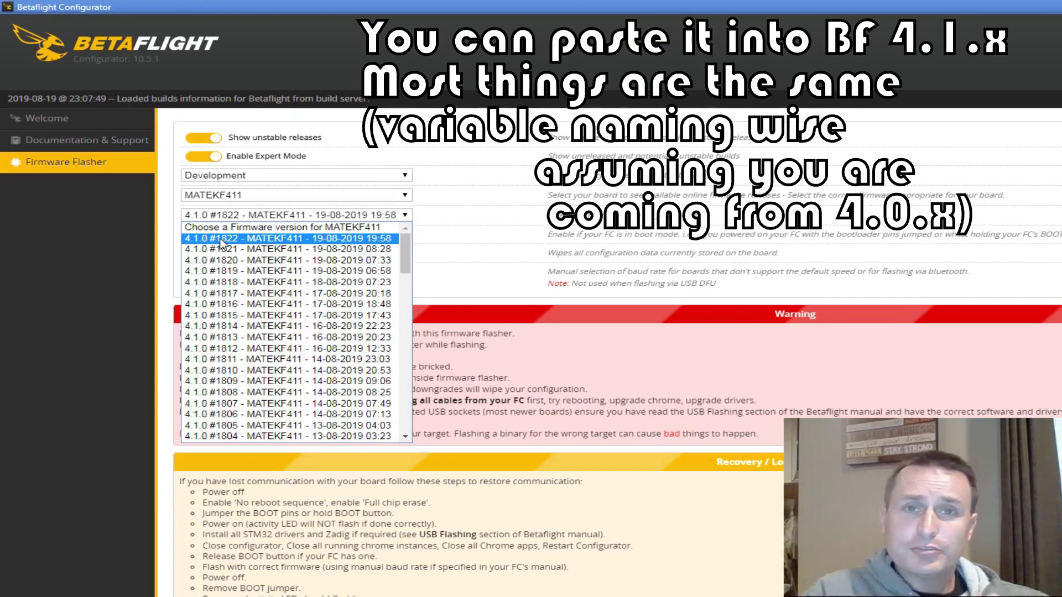
click(221, 241)
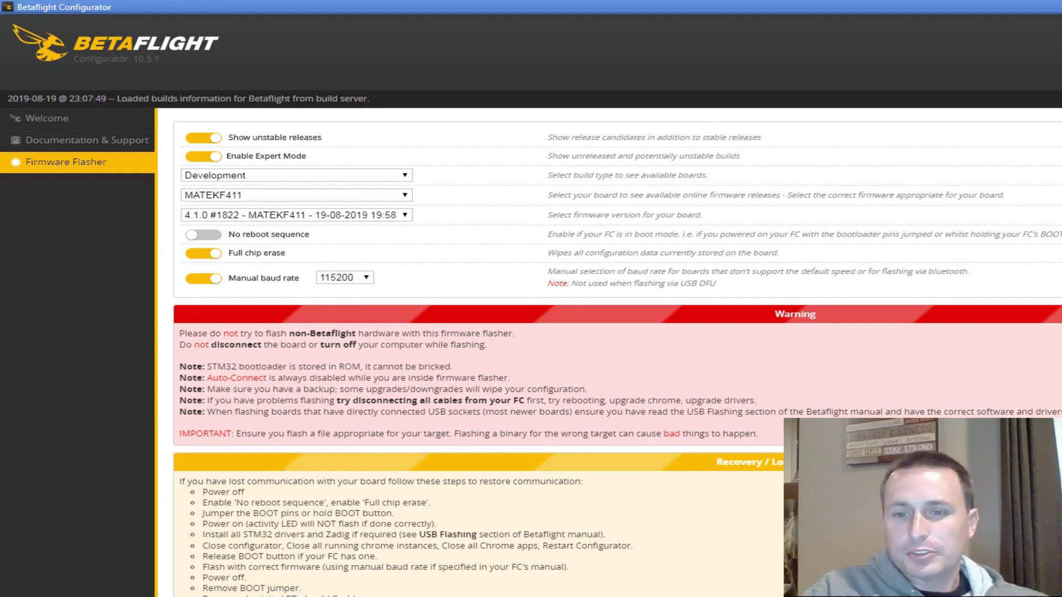
- Return to Firefox's jflight.net JESC Install Instructions page
key(alt+Tab)
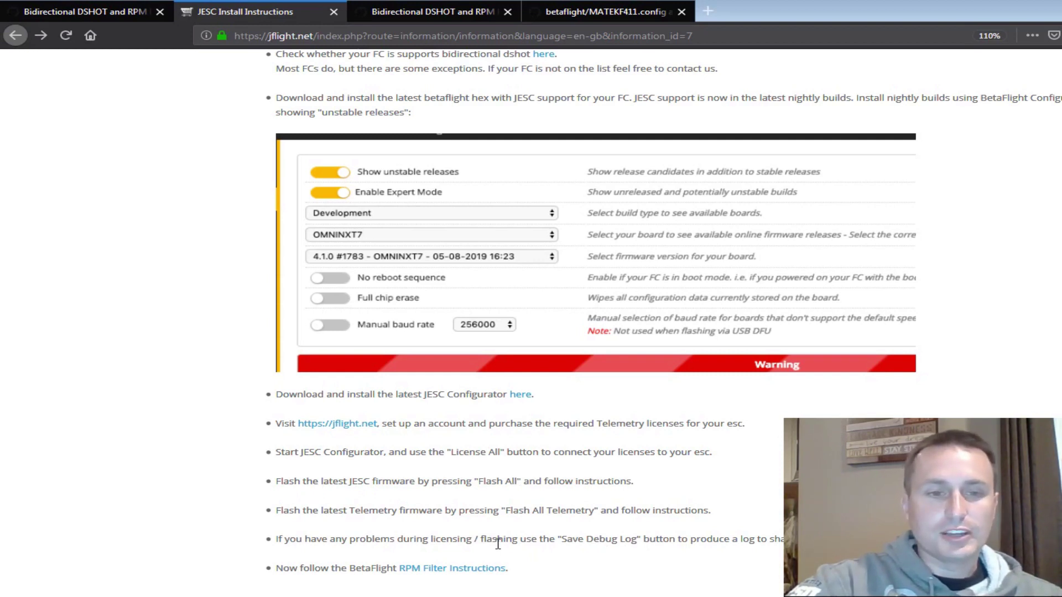
- Open the BetaFlight RPM Filter Instructions, then the MATEKF405 row's DEFAULT-upgrade.cf config snippet
click(410, 570)
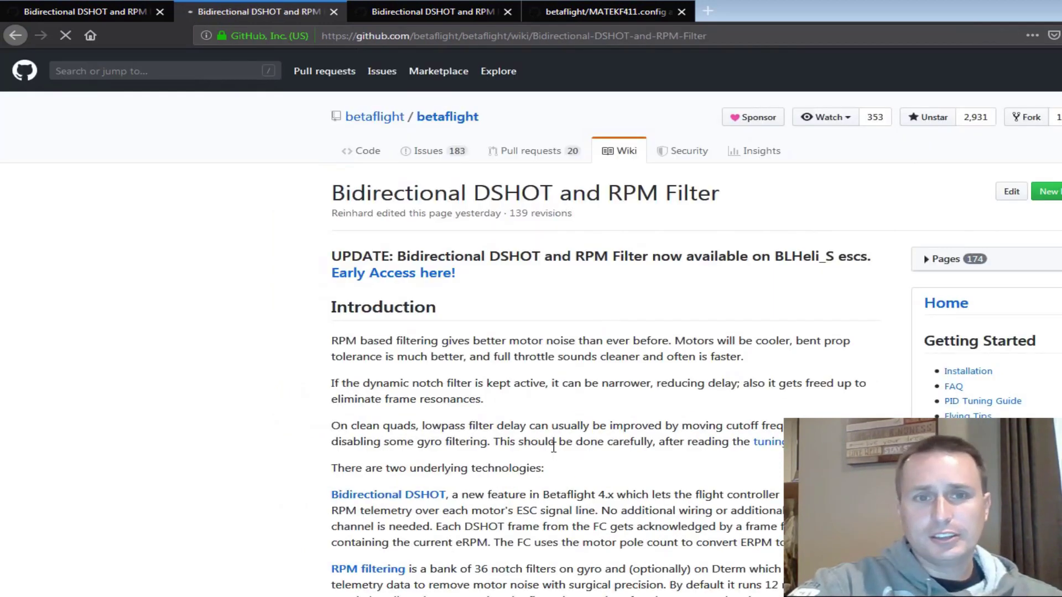
scroll(728, 383, down, 15)
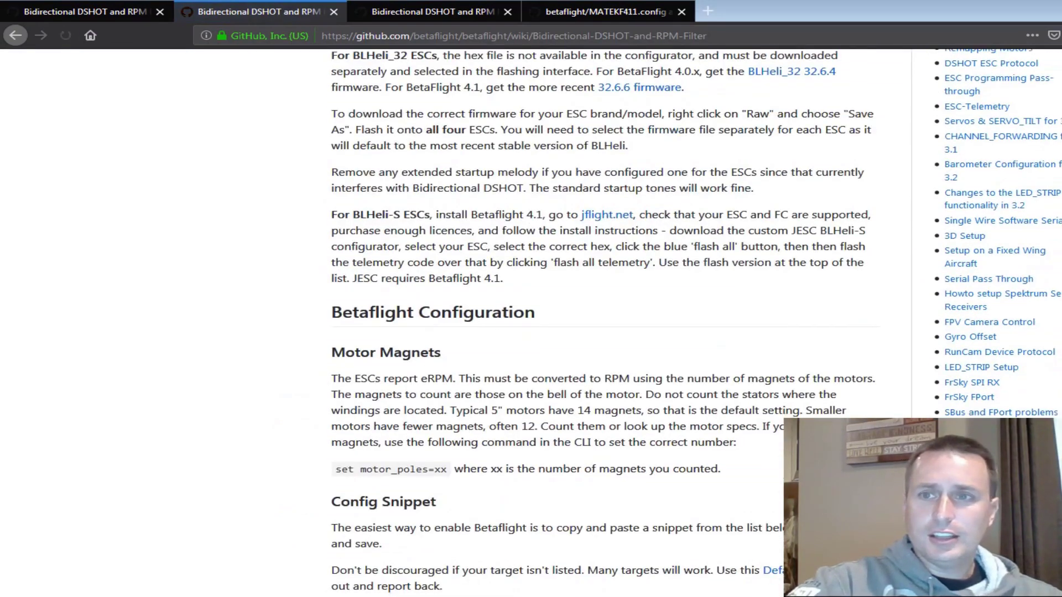
scroll(605, 322, down, 20)
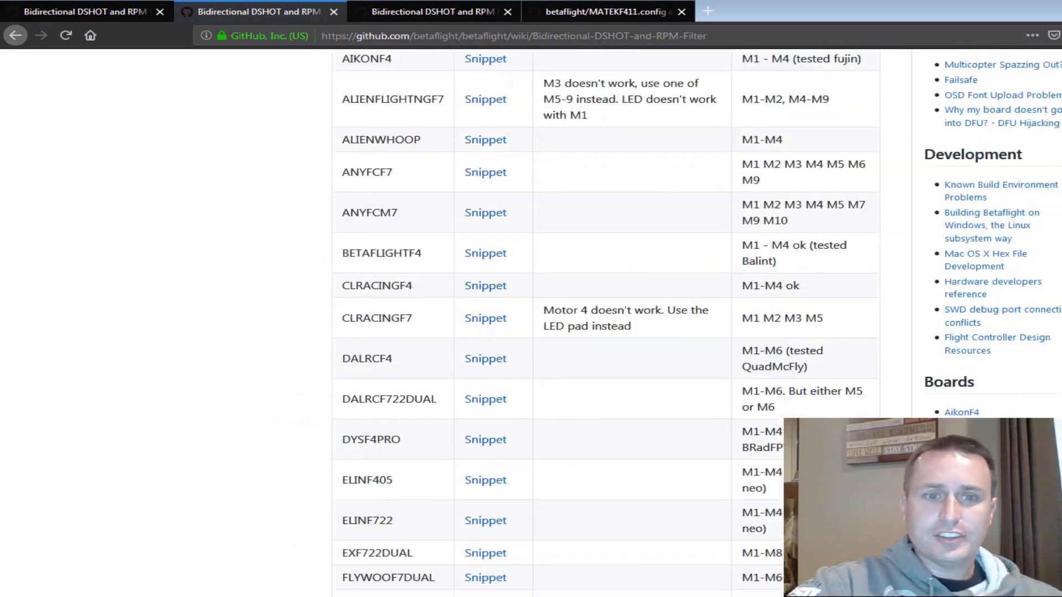
scroll(606, 322, down, 6)
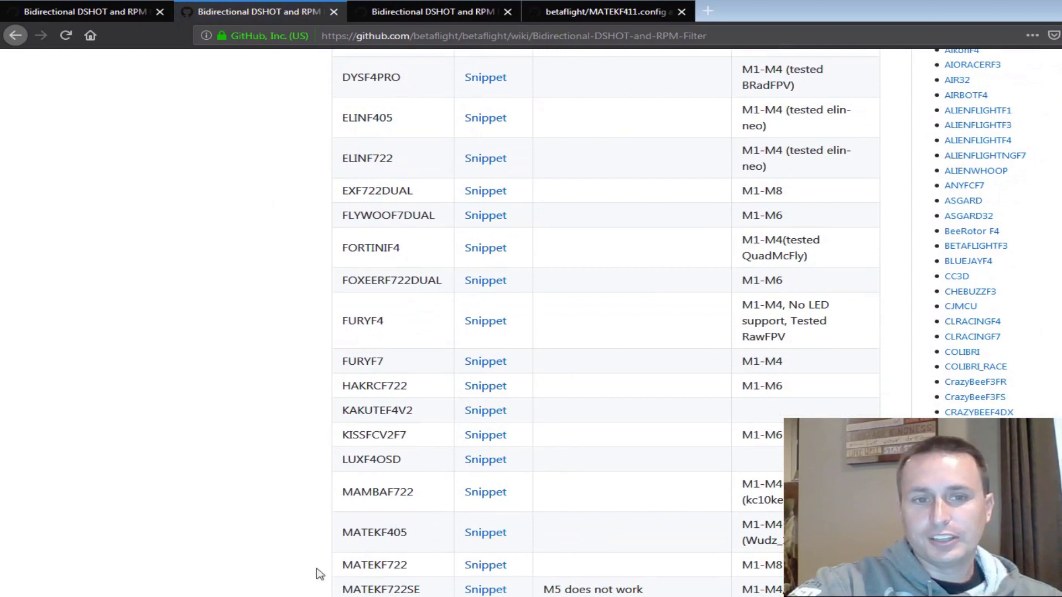
click(485, 534)
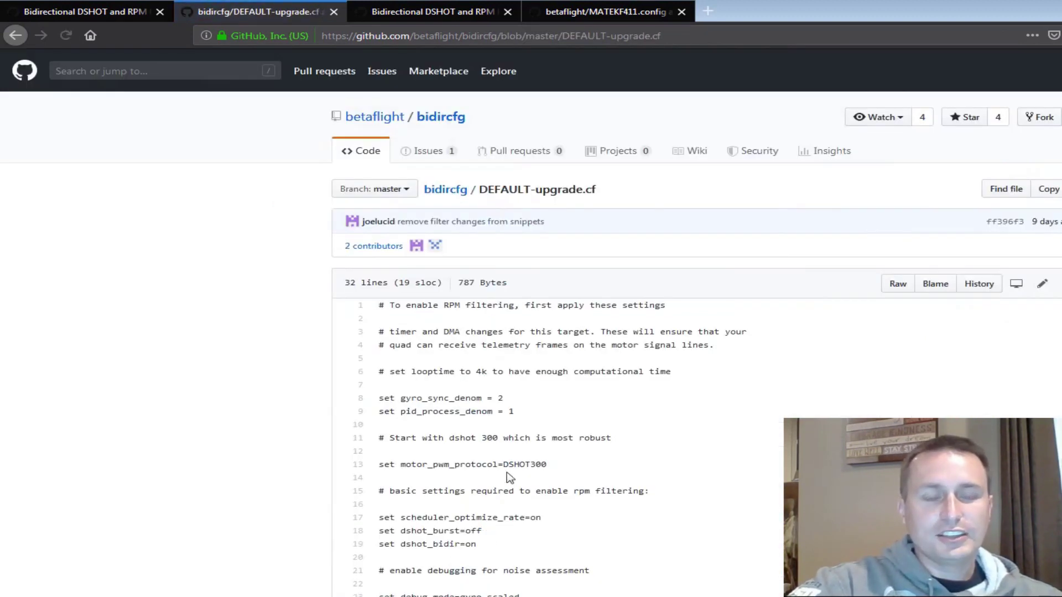
- Copy the DSHOT300, dshot_bidir=on and looptime CLI lines from DEFAULT-upgrade.cf
scroll(514, 463, down, 3)
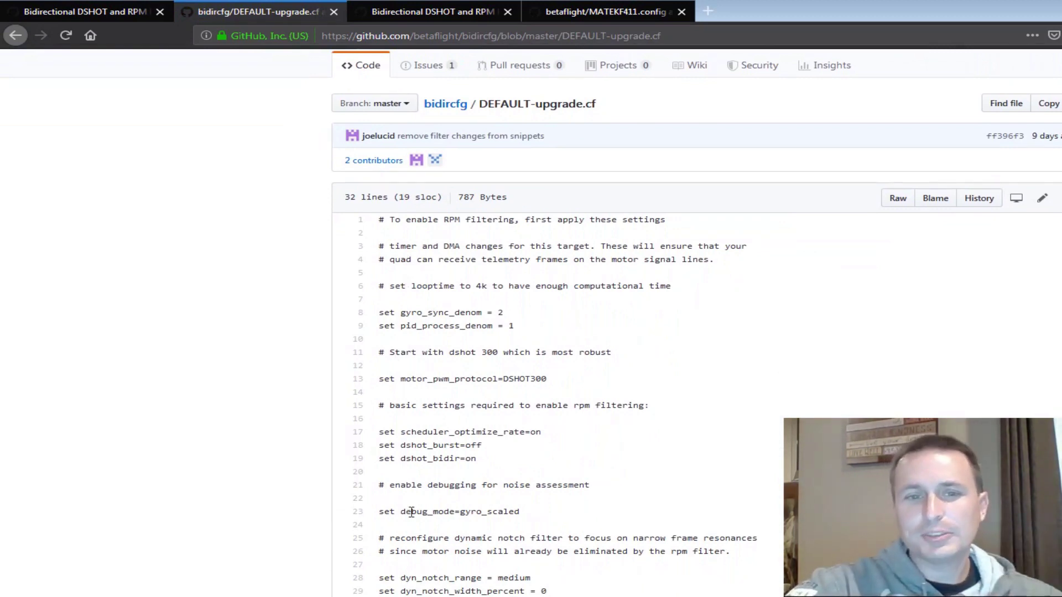
drag(547, 596, 371, 221)
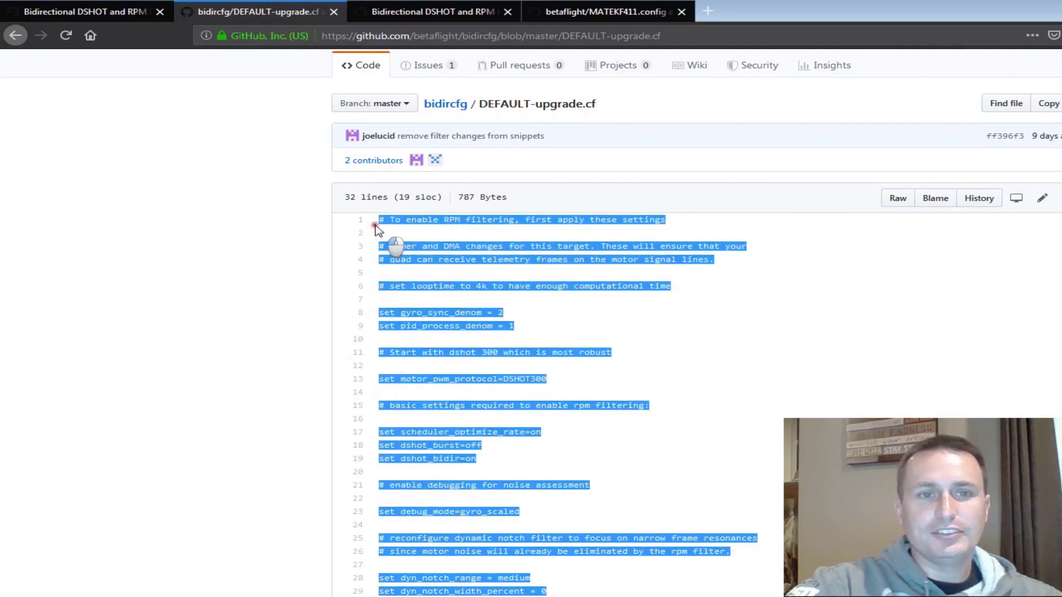
right_click(397, 244)
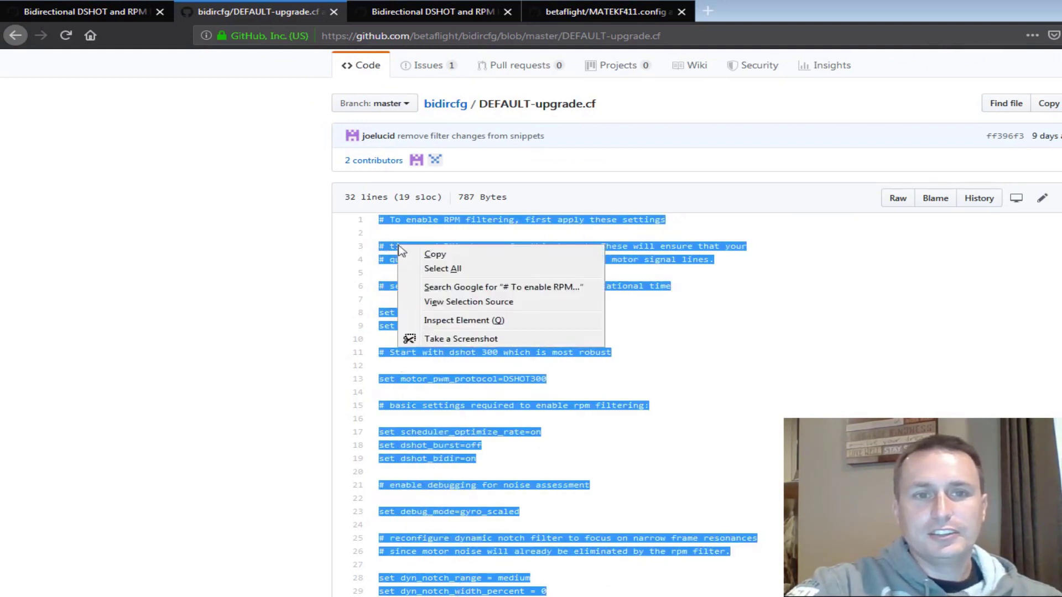
click(440, 257)
- Paste the copied RPM-filter snippet into Betaflight Configurator's CLI console
key(alt+Tab)
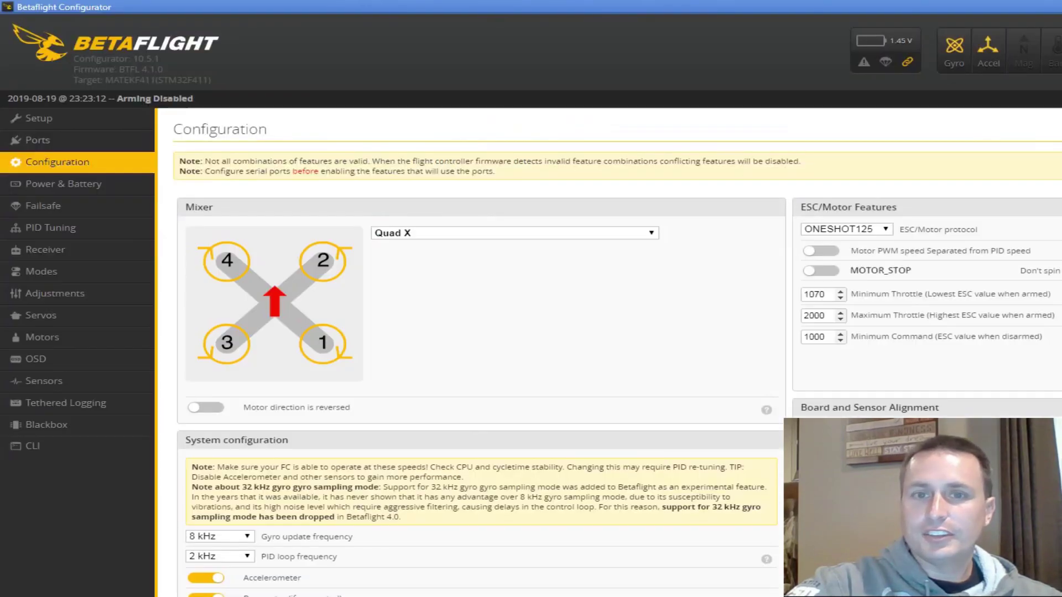
click(72, 445)
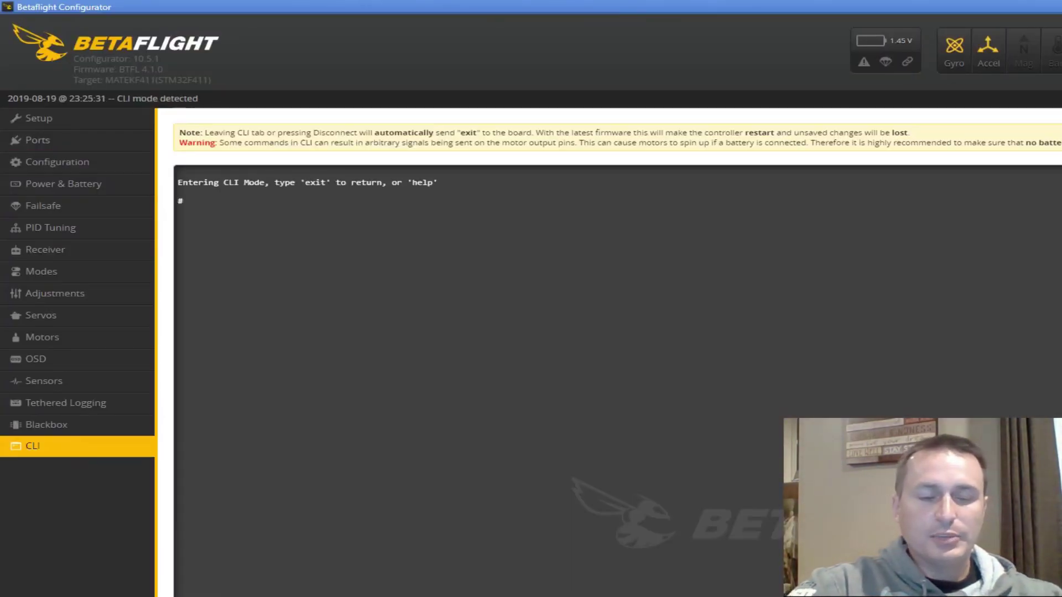
key(ctrl+v)
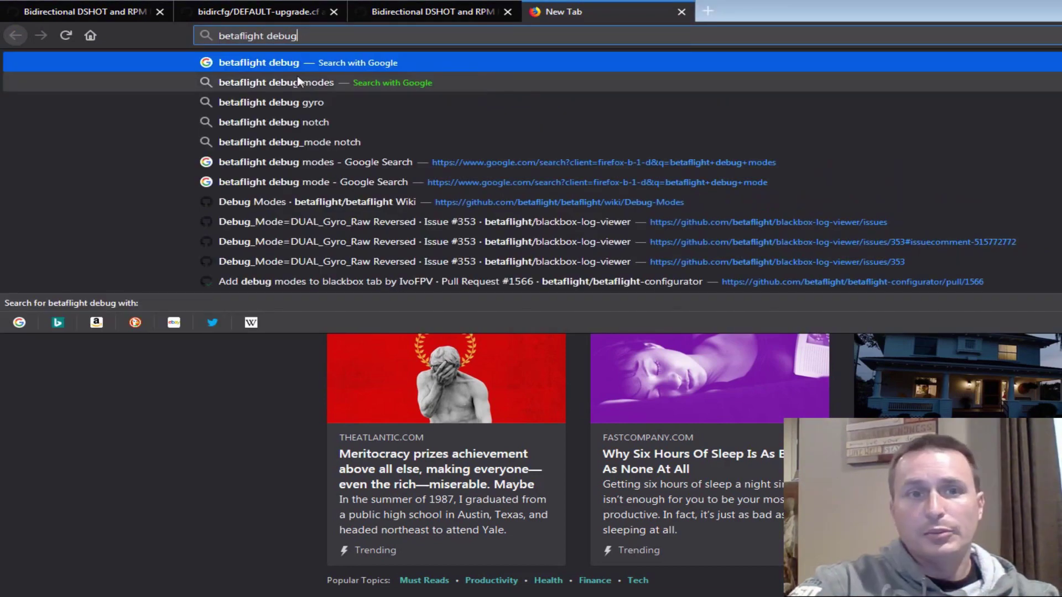
- Find the Betaflight Debug Modes wiki, copy DSHOT_TELEMETRY_INFO, and return to Betaflight Configurator
click(264, 82)
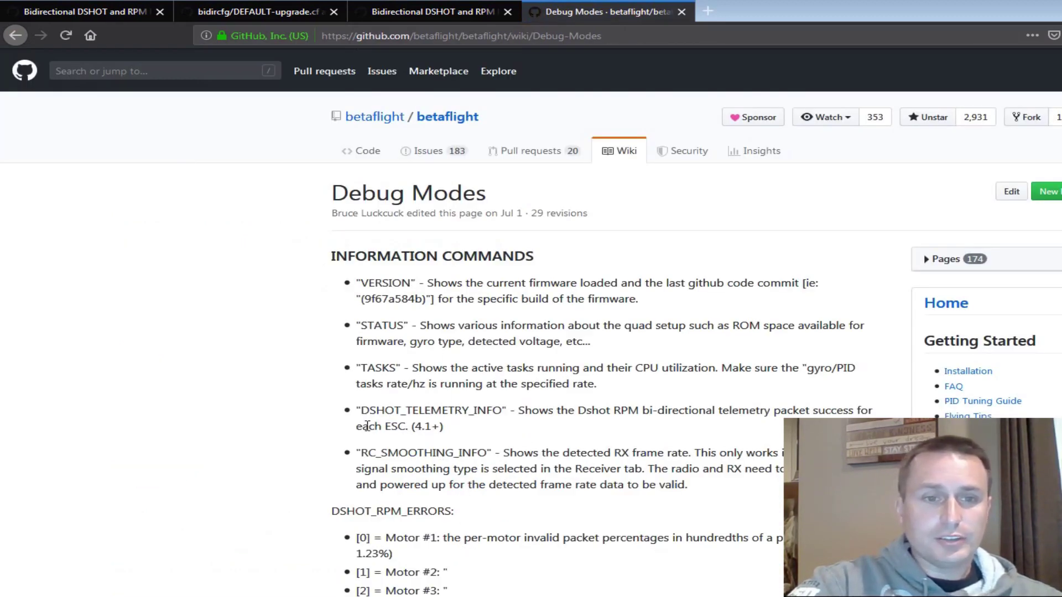
click(391, 408)
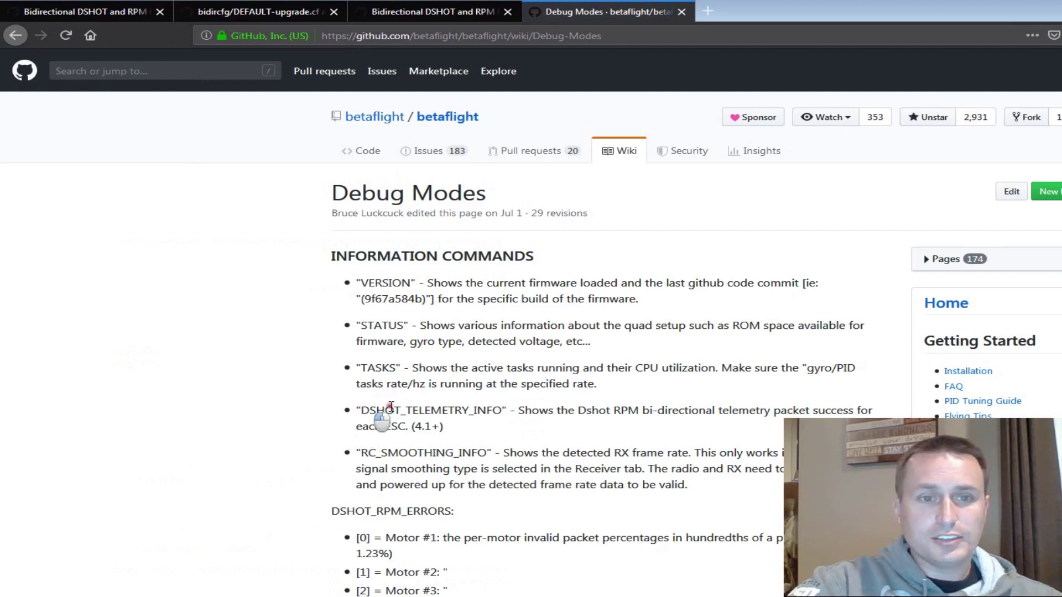
double_click(495, 411)
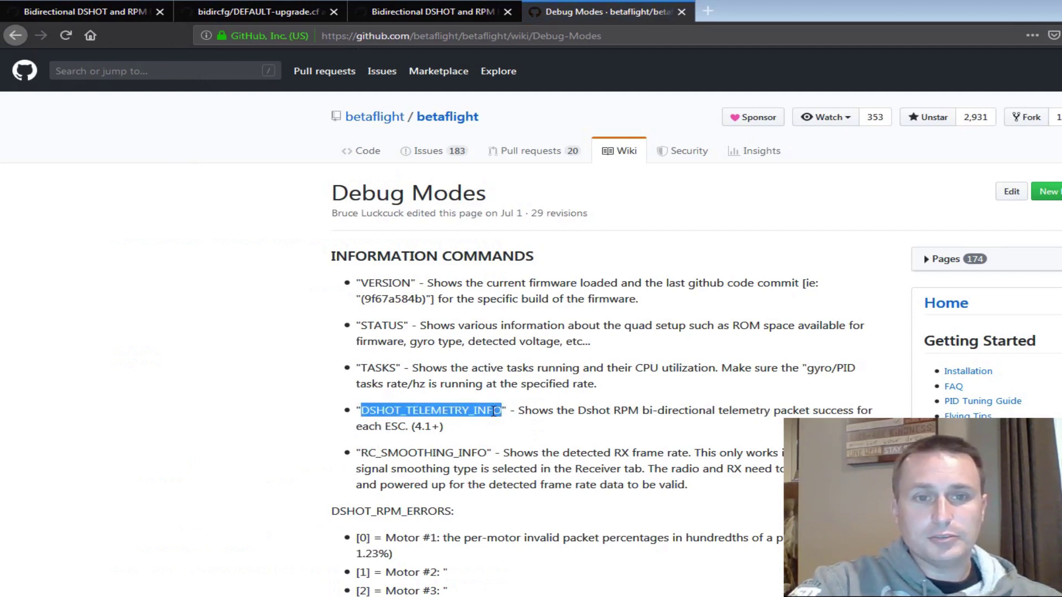
right_click(494, 411)
click(530, 423)
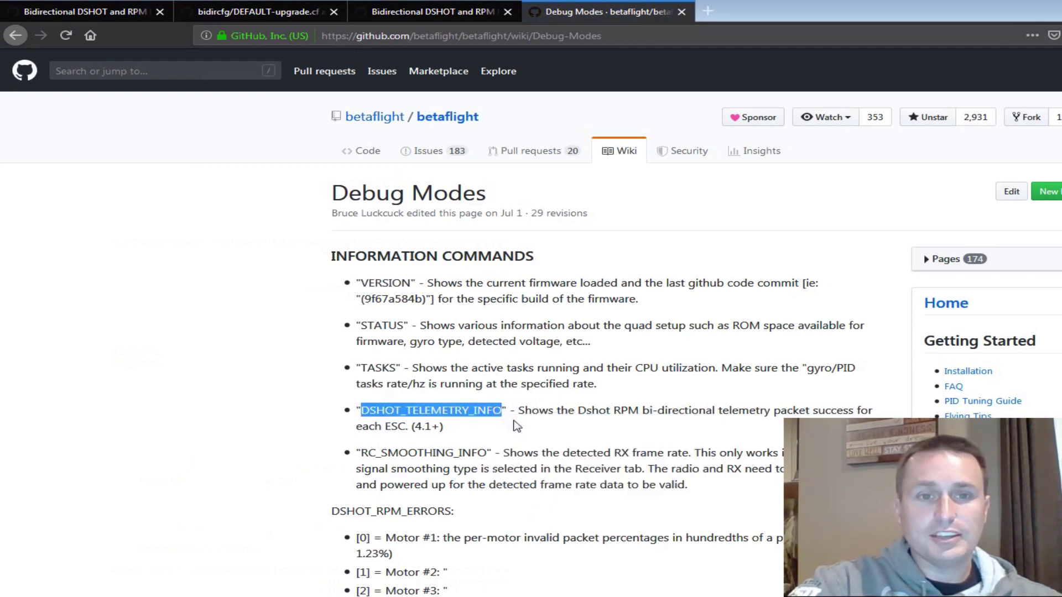
key(alt+Tab)
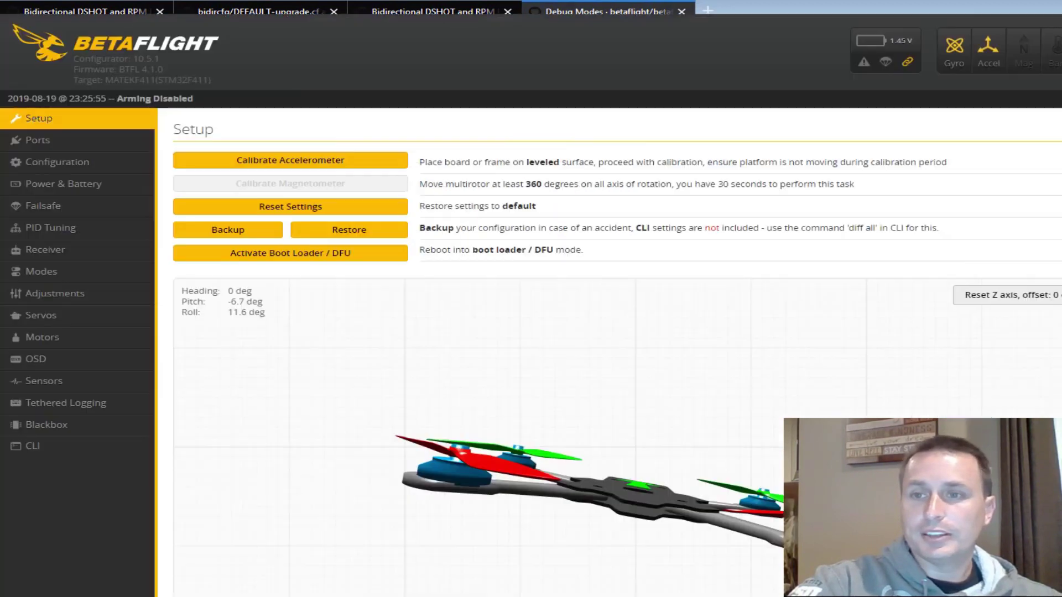
- Spin motors 1–4 slowly to 1024 using the Motors tab master slider
click(42, 337)
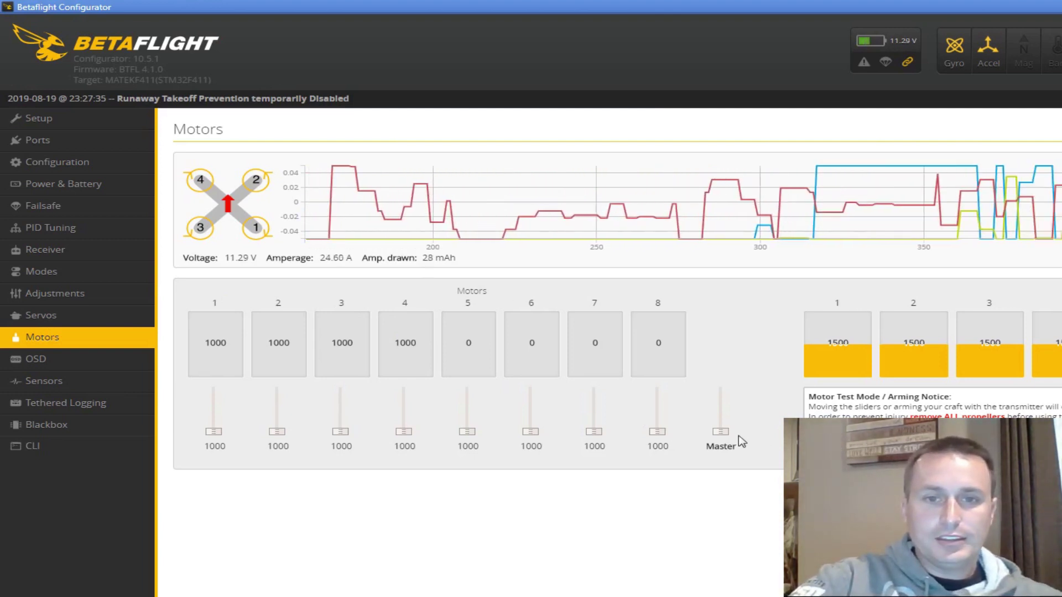
drag(721, 432, 727, 437)
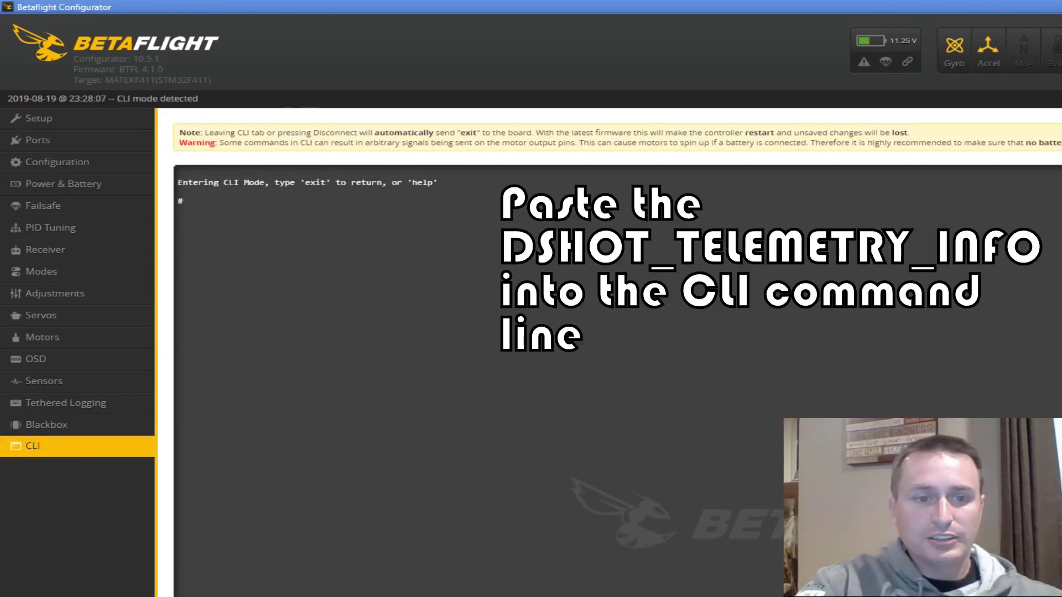
- Run DSHOT_TELEMETRY_INFO in the CLI to list per-motor RPM with 0.00% invalid packets
key(Return)
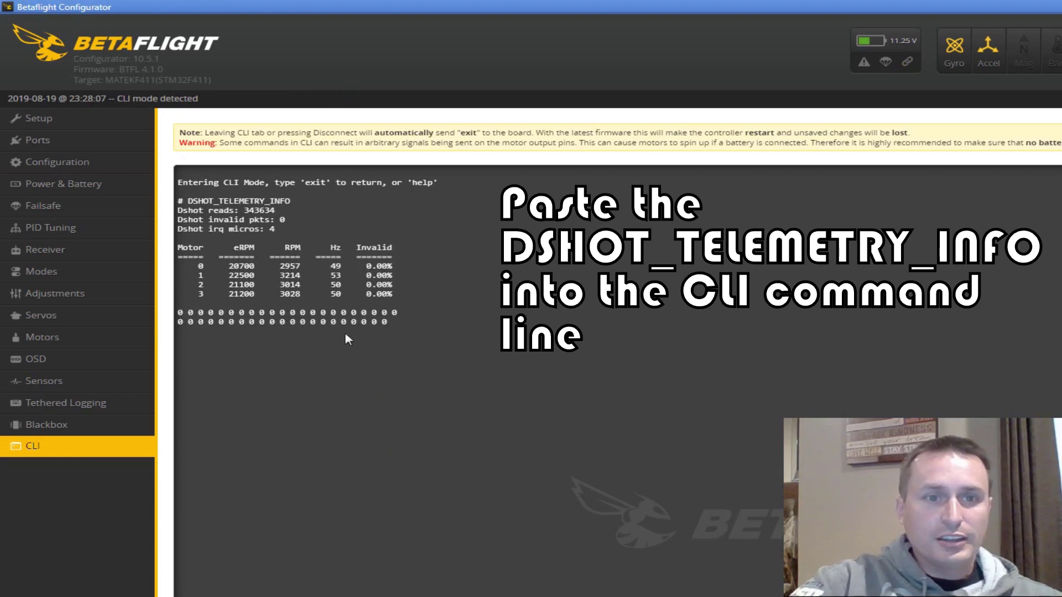